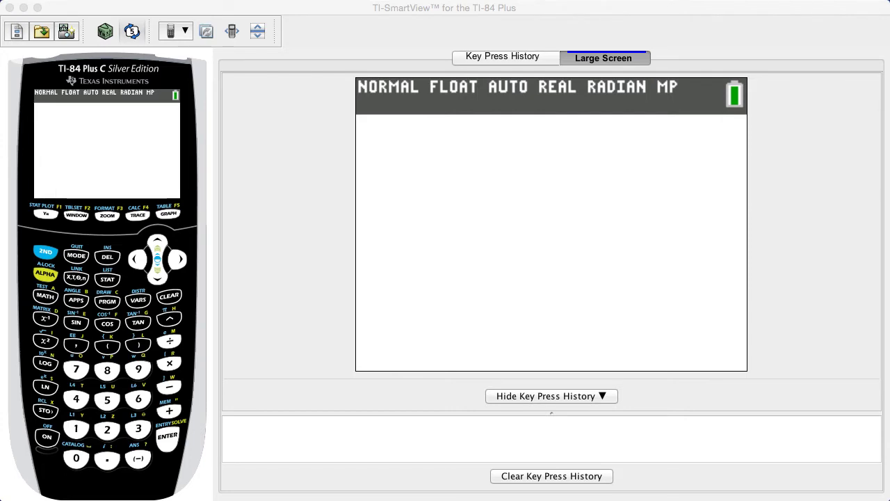
- Open the STAT menu to its EDIT page
click(107, 279)
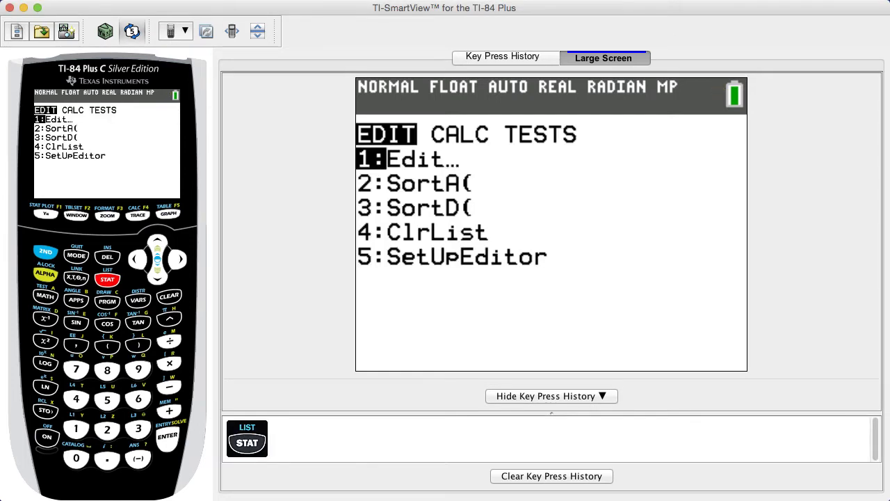
- View the five data values in lists L1 and L2 in the list editor, then quit to the home screen
click(167, 436)
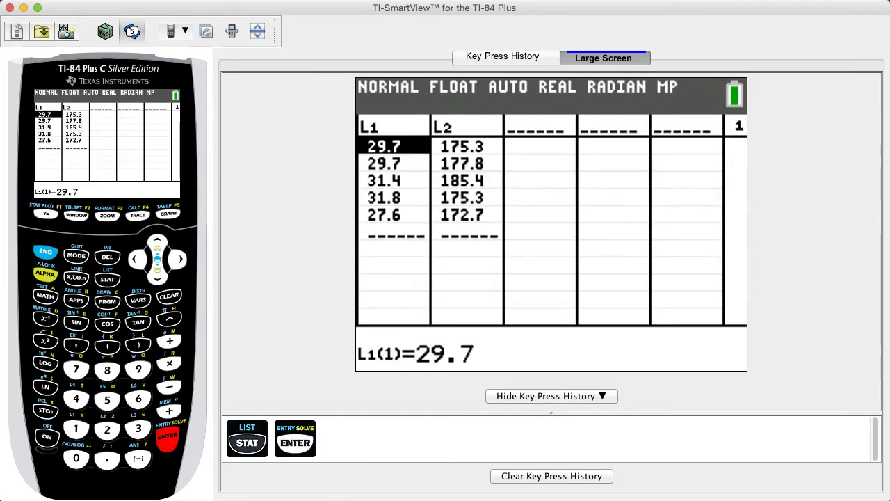
click(158, 243)
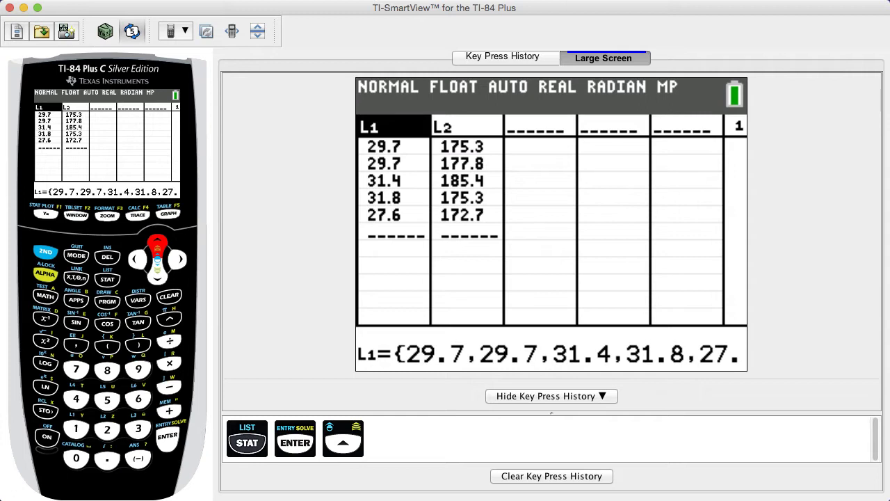
click(178, 259)
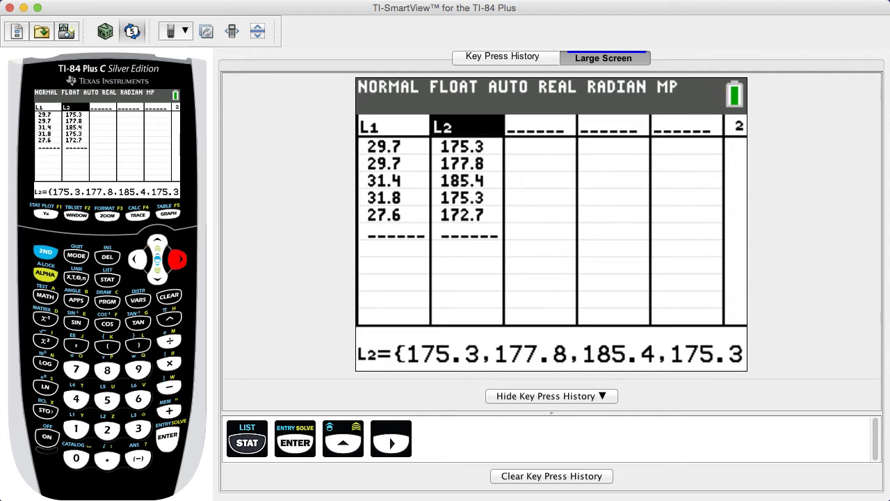
click(45, 251)
click(75, 255)
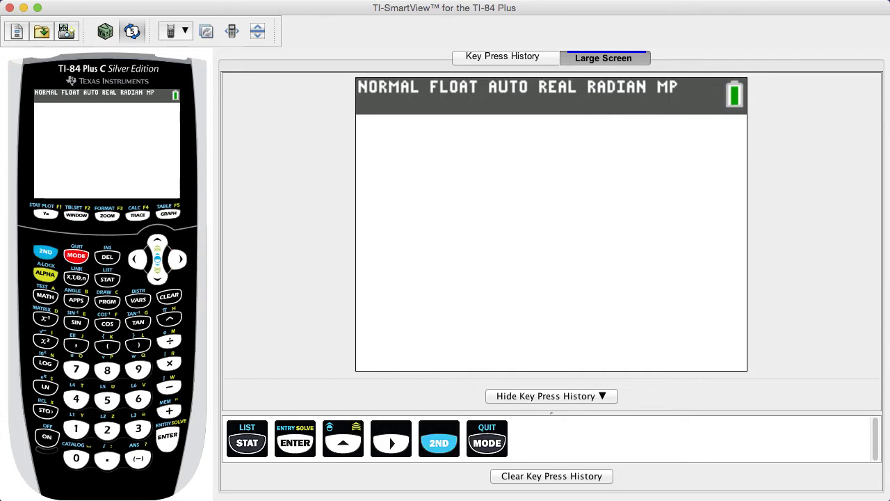
- Open F:LinRegTTest from the STAT TESTS menu
click(107, 279)
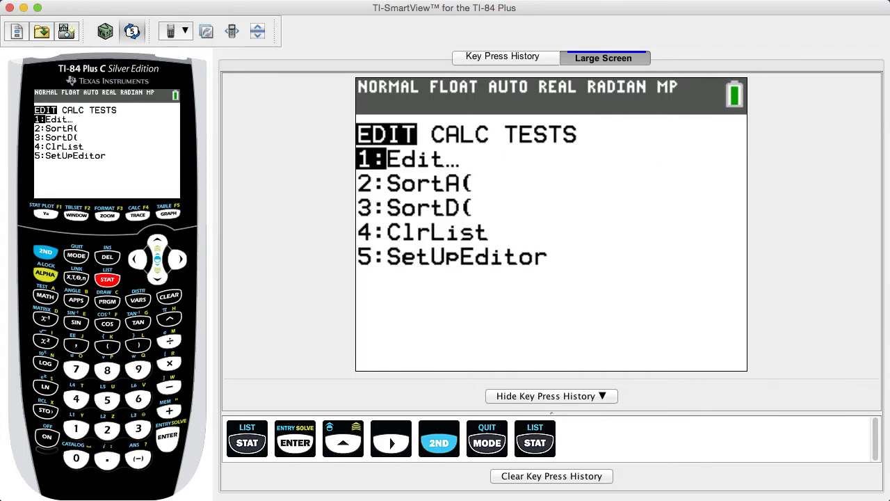
click(178, 258)
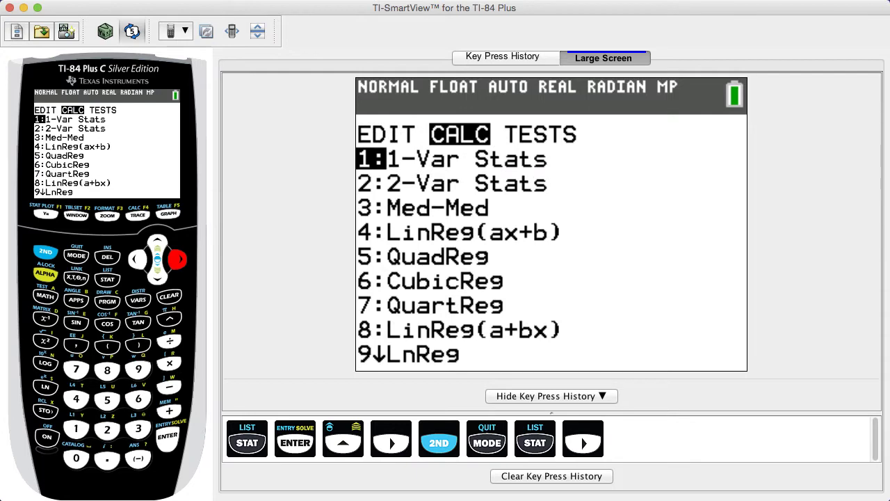
click(178, 259)
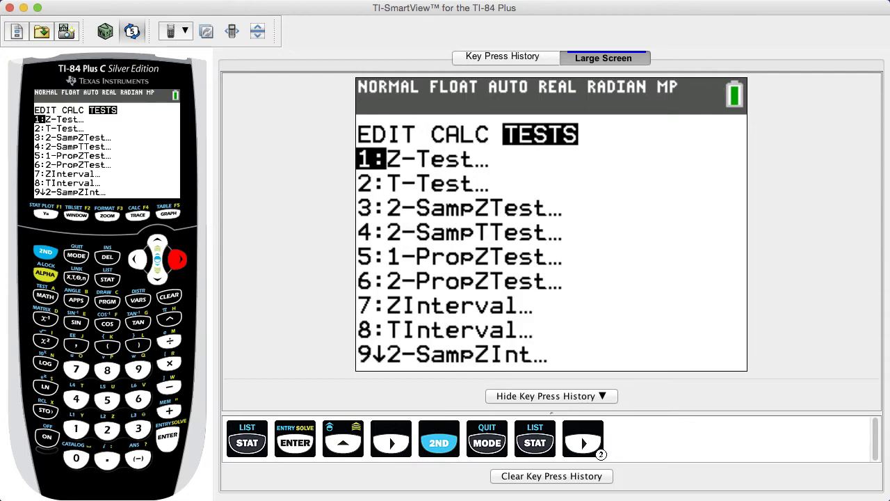
key(Up)
key(Up)
key(Up)
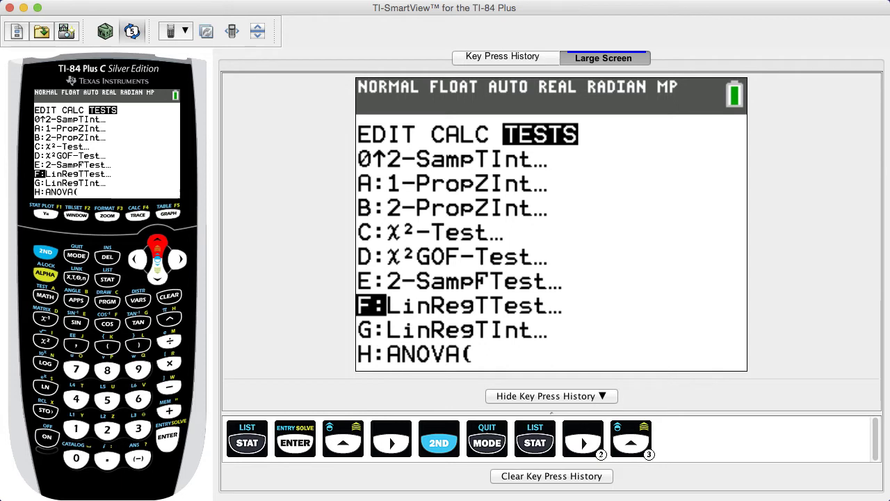
key(Return)
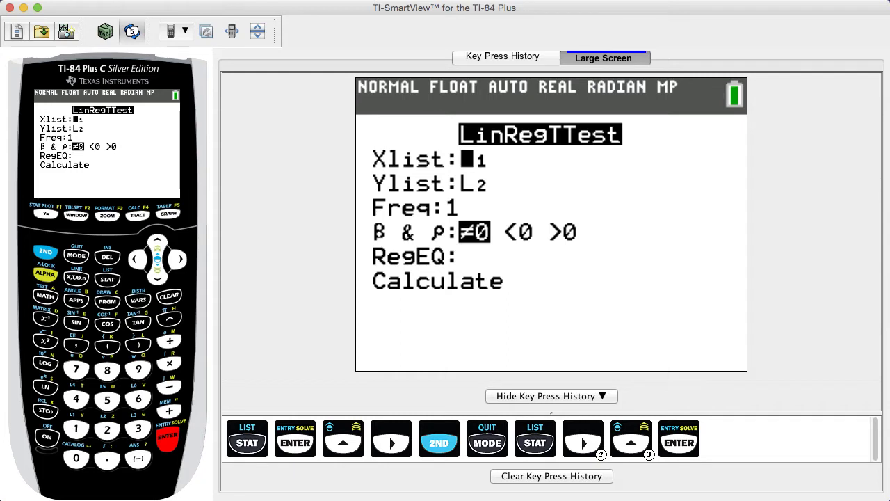
key(shift)
- Enter L1 as the Xlist and L2 as the Ylist
key(1)
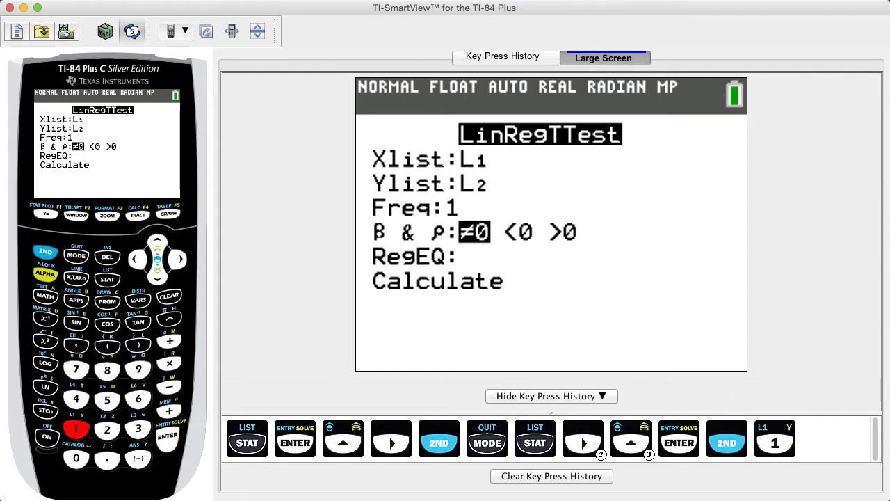
key(Return)
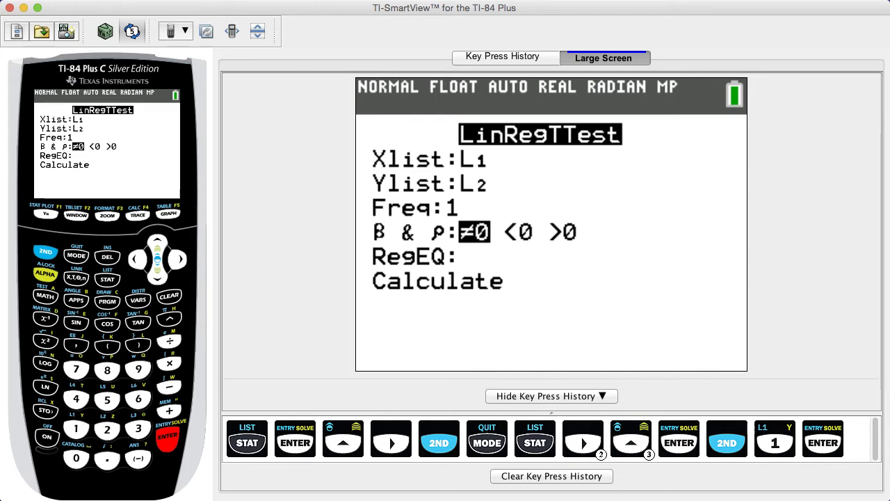
key(shift)
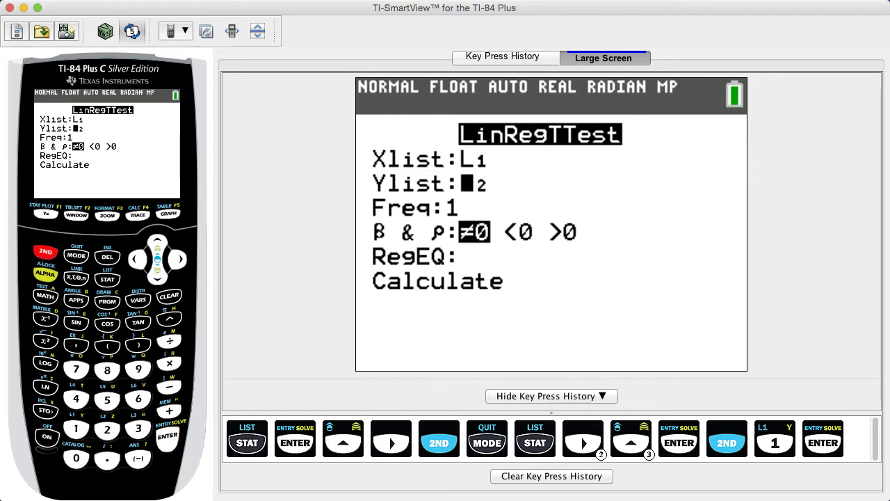
key(2)
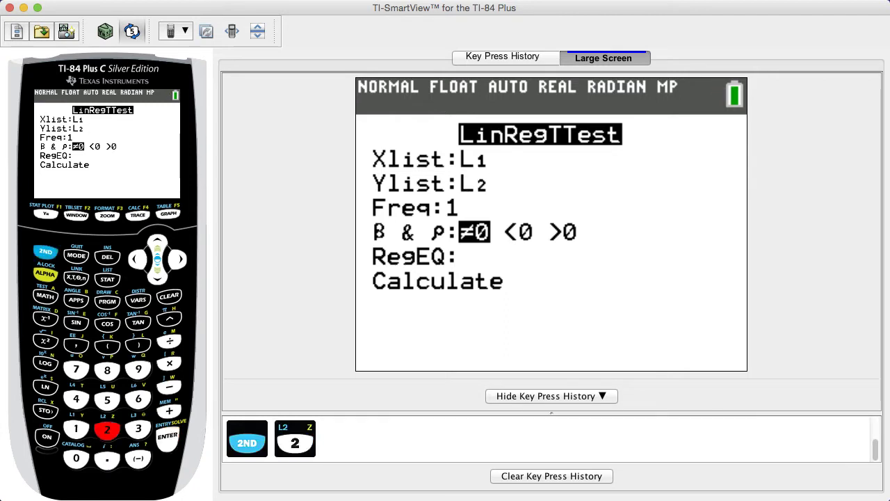
key(Return)
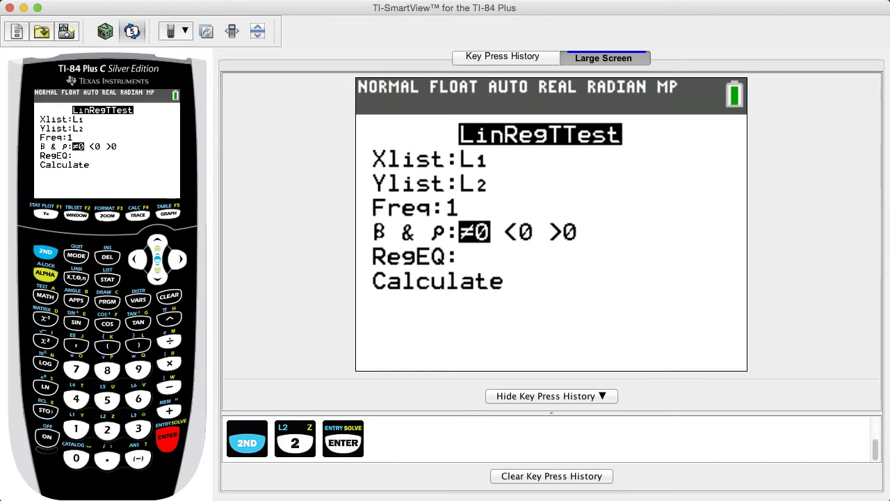
- Look at the <0 and >0 alternatives for β & ρ, then confirm the two-sided ≠0
key(Down)
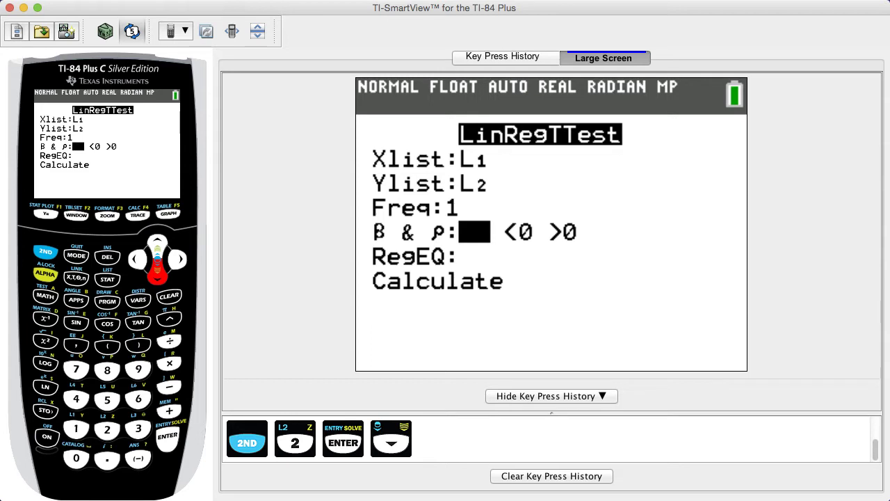
key(Right)
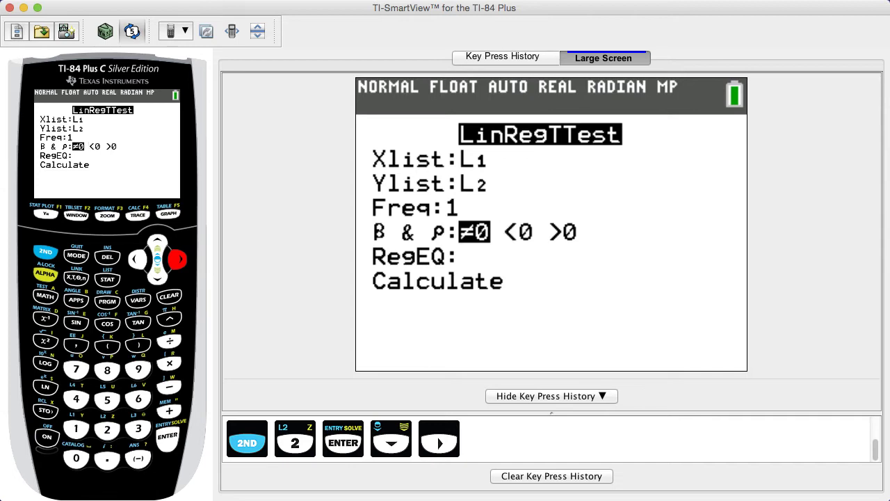
key(Right)
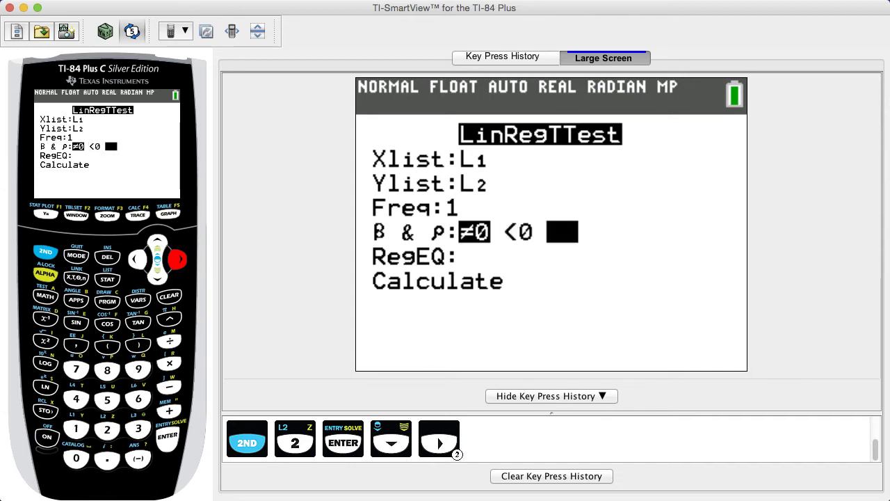
key(Left)
key(Left)
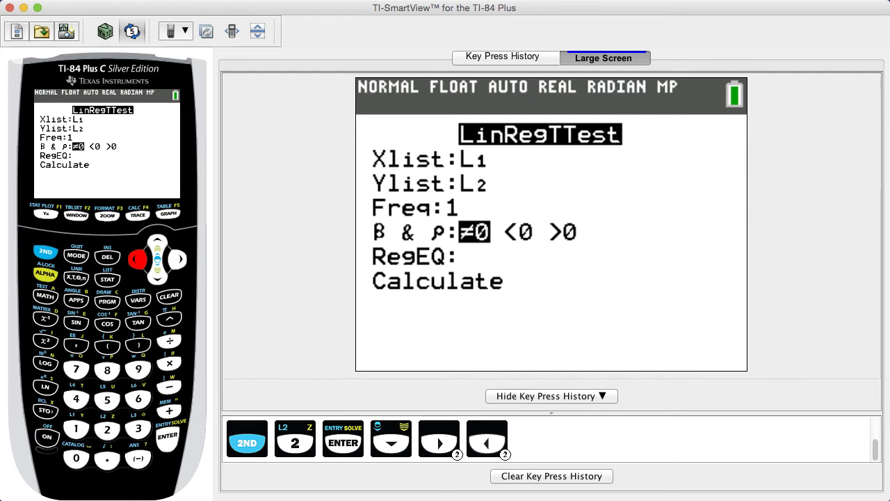
key(Return)
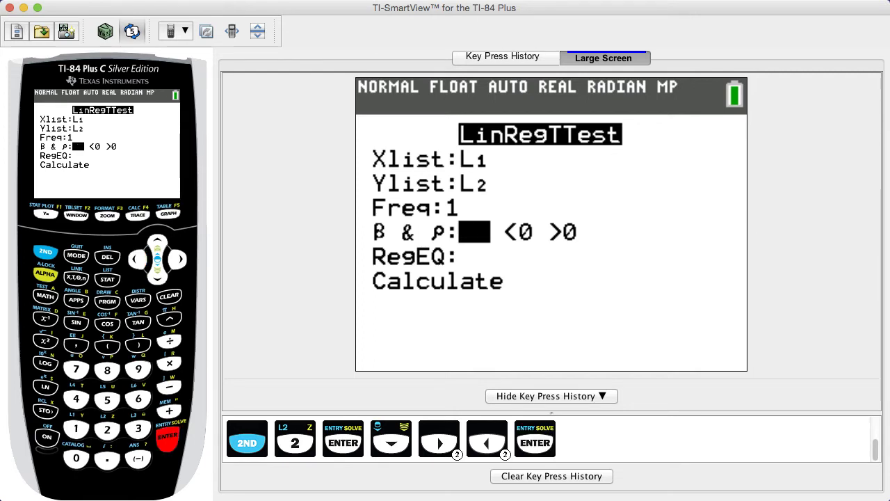
- Calculate the test, giving t=1.269858246, p=.2936863226, df=3, a=125.4073302, b=1.72745239
key(Down)
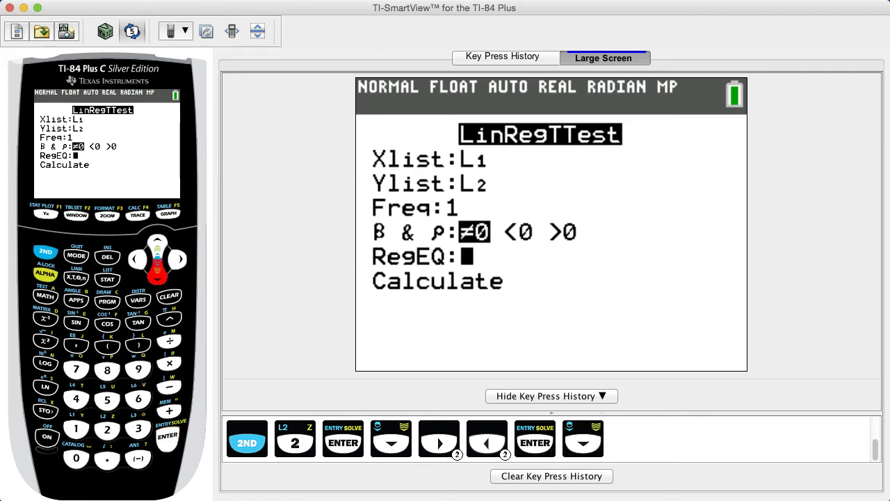
key(Down)
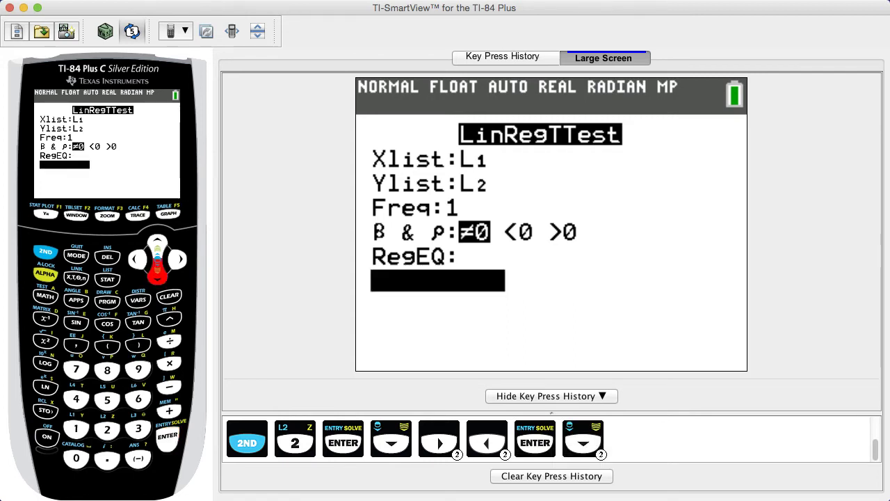
key(Return)
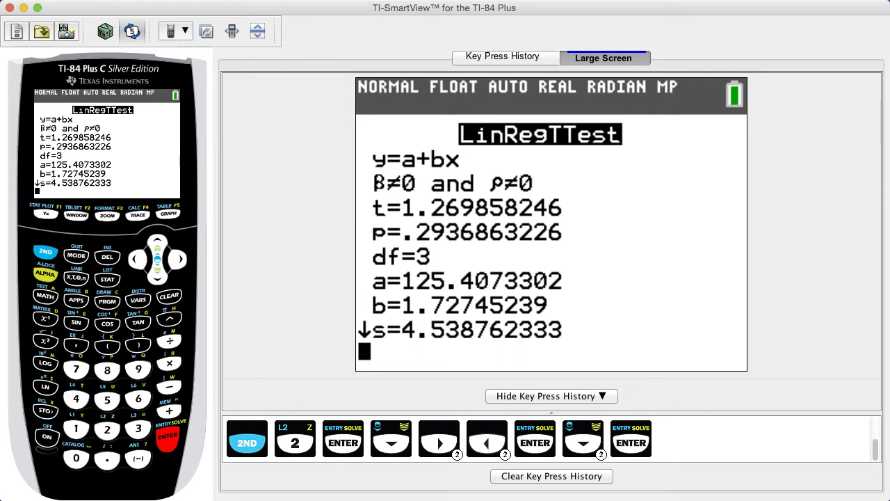
- Scroll the results to show r²=.3495991312 and r=.5912690853, then back to the p-value
key(Down)
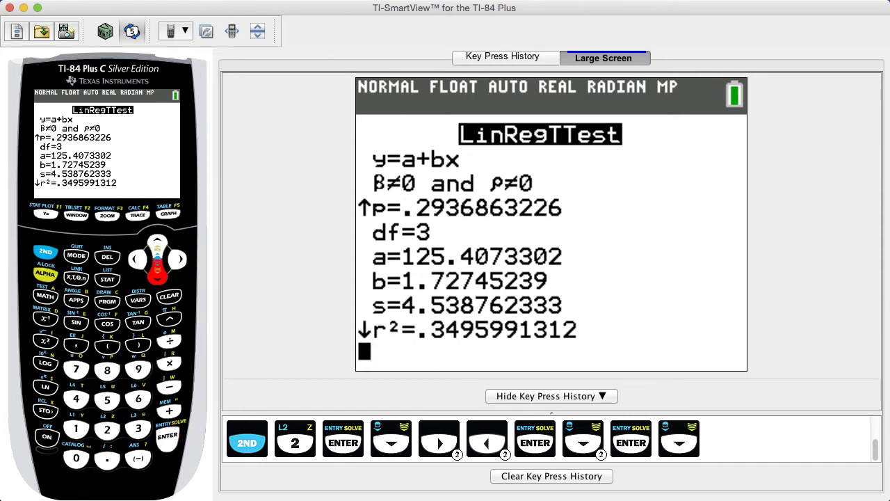
key(Down)
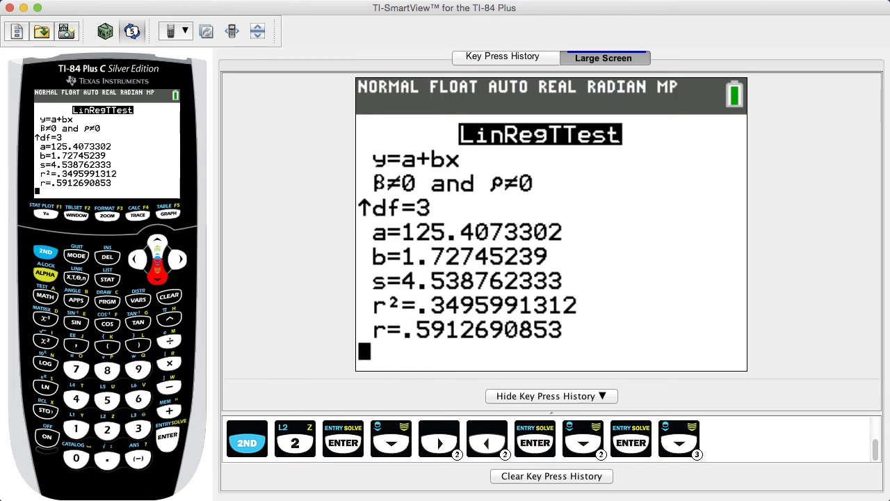
key(Up)
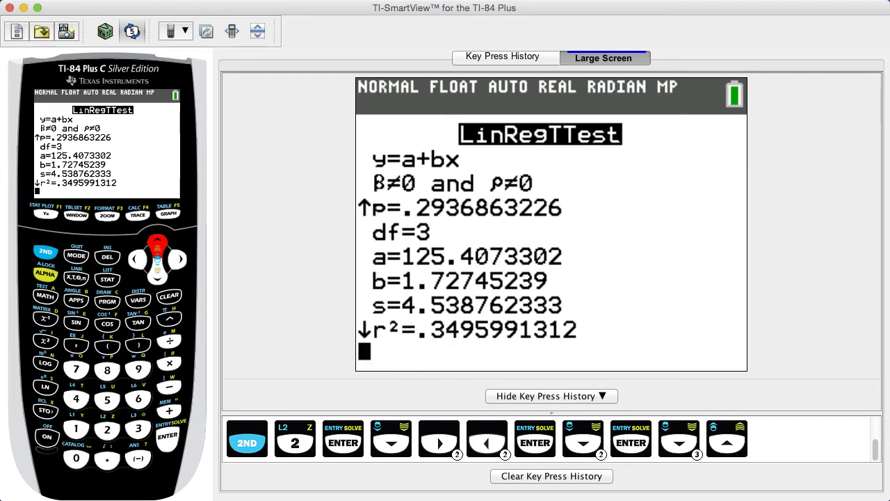